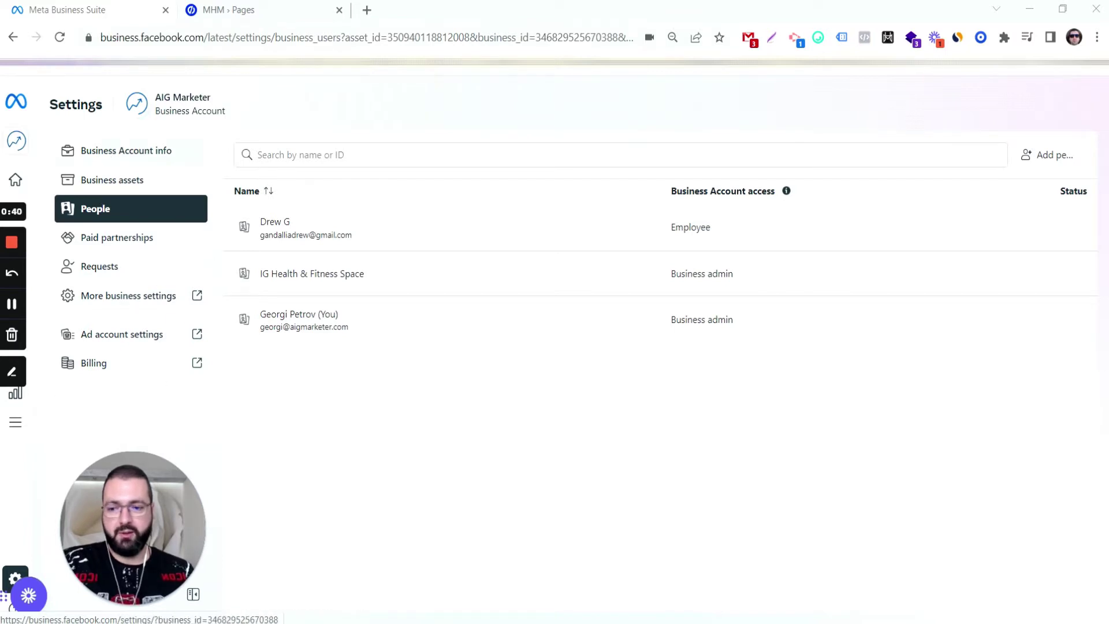
Open the full Business Settings from Meta Business Suite's More business settings link.
mouse_move(15, 578)
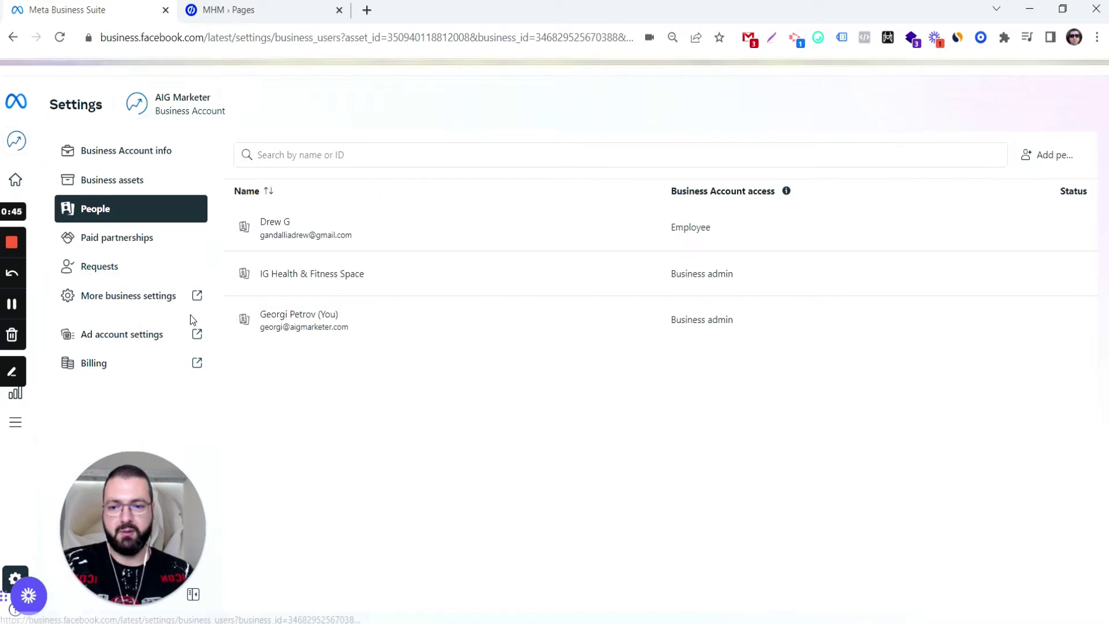
left_click(126, 304)
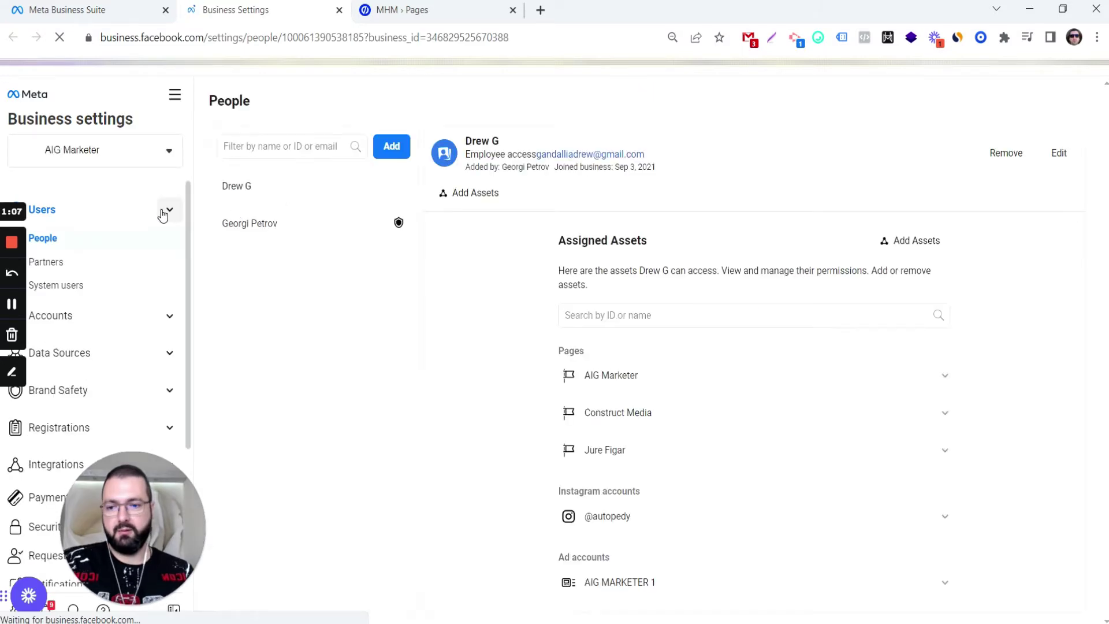
List the business's pixels under Data Sources and open AIG MARKETER Financial 2's Pixel in Events Manager.
left_click(169, 210)
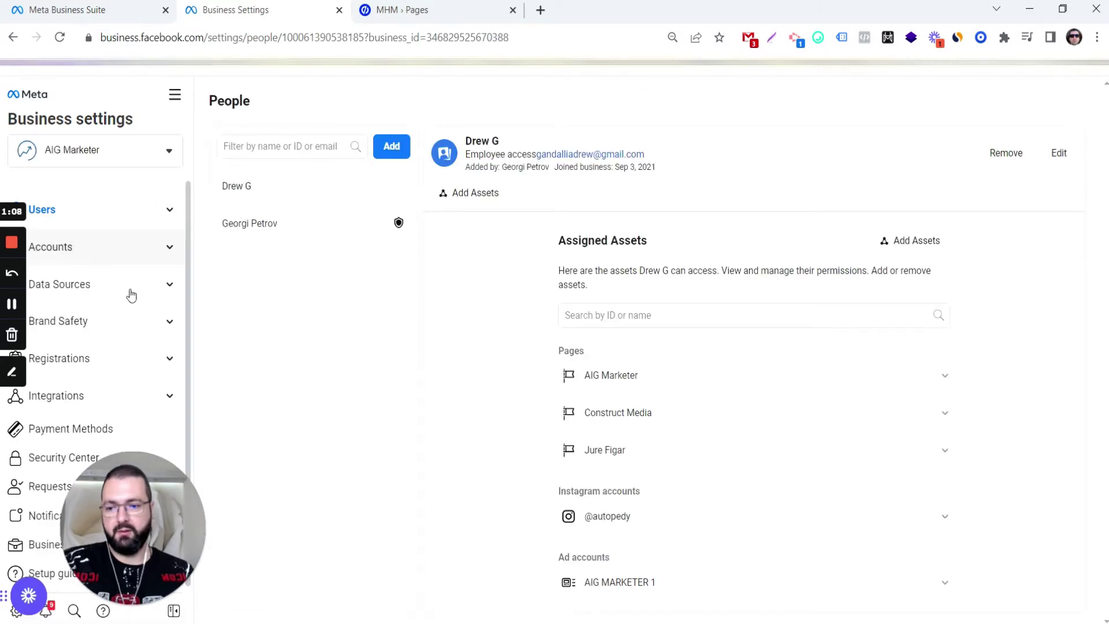
left_click(138, 289)
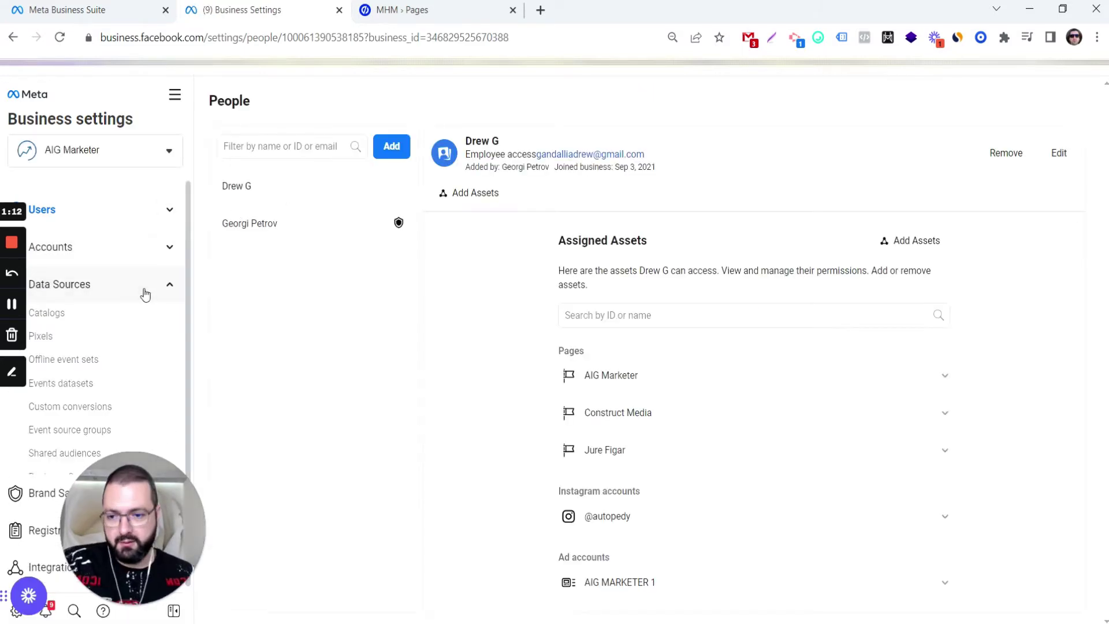
left_click(102, 343)
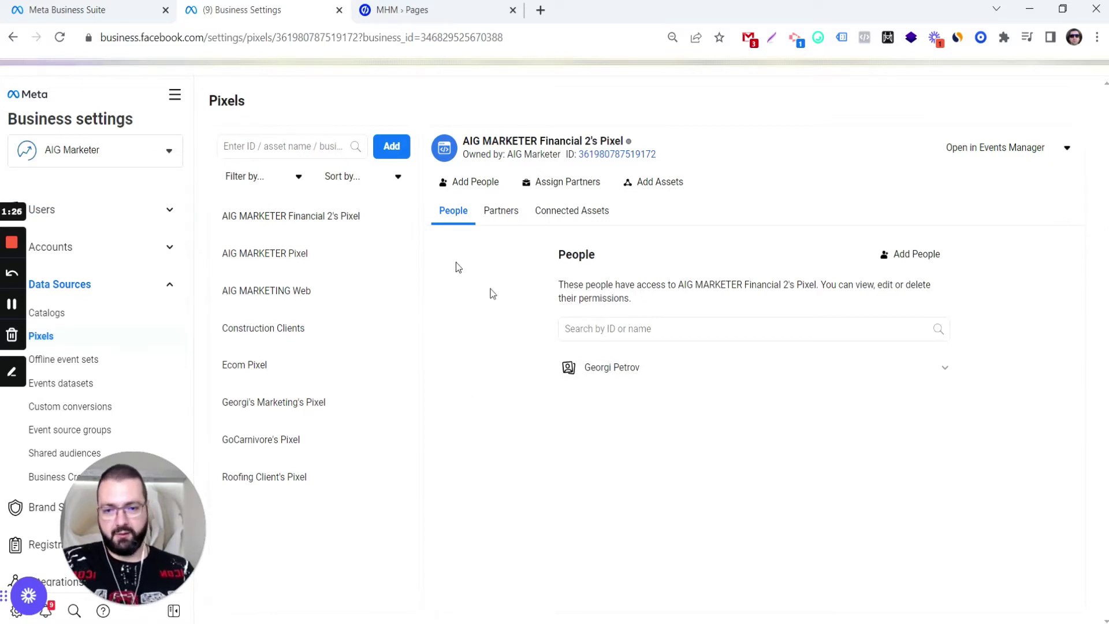
left_click(390, 146)
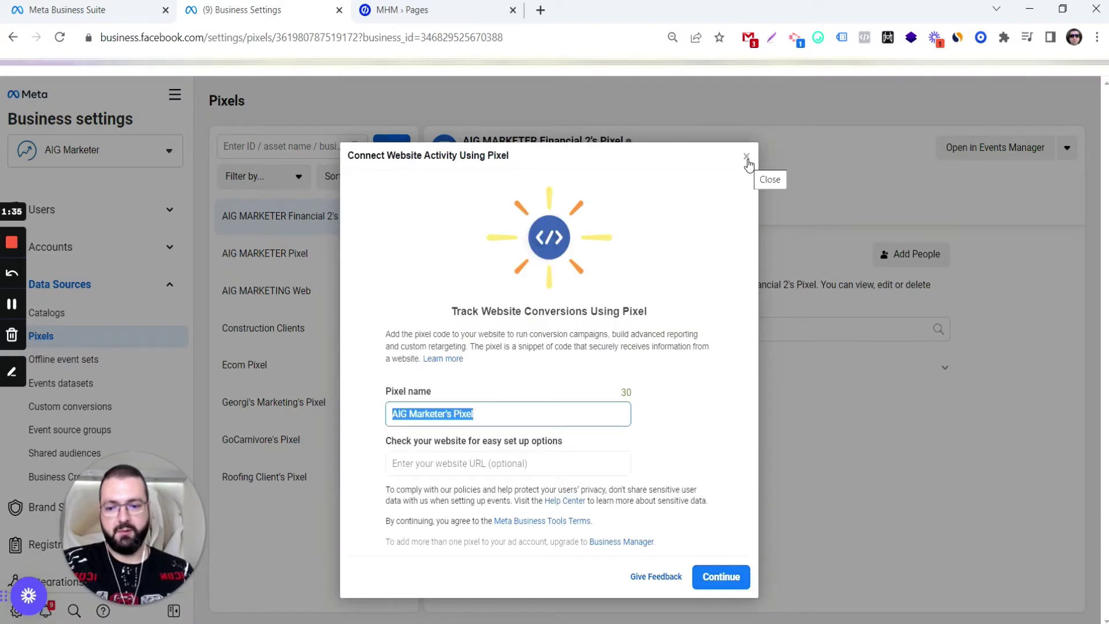
left_click(746, 157)
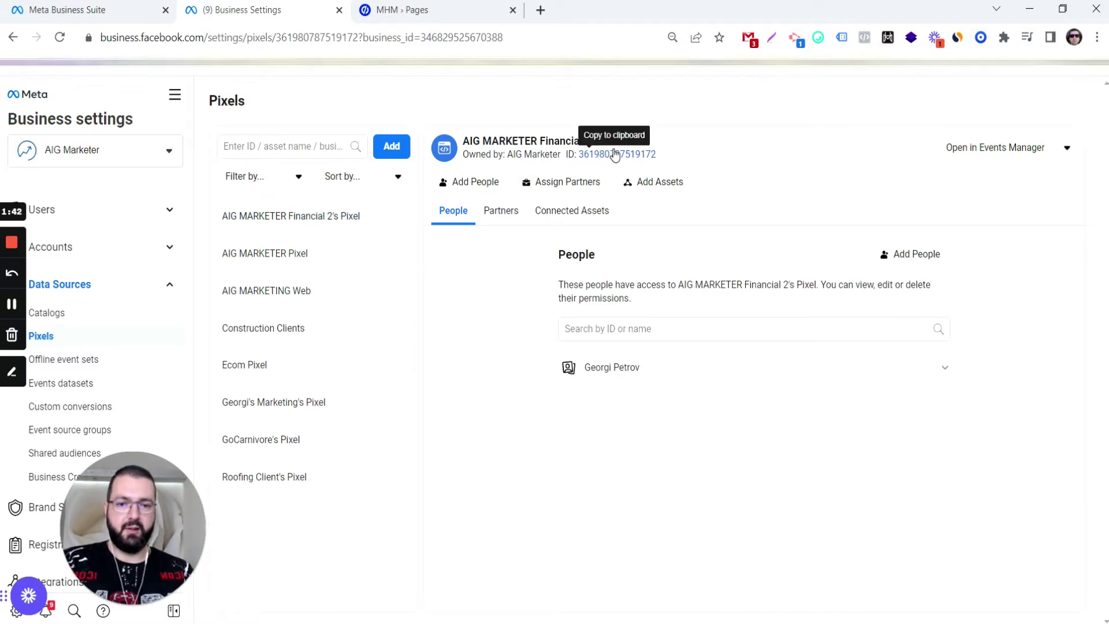
left_click(986, 152)
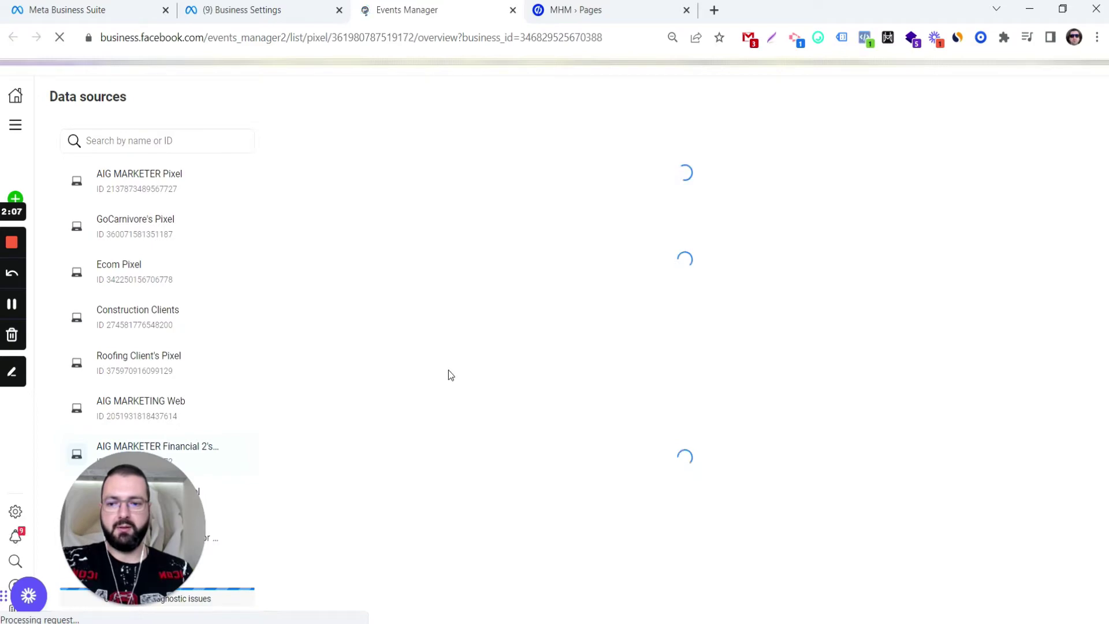
Copy the AIG MARKETER Pixel's ID from its settings.
left_click(142, 178)
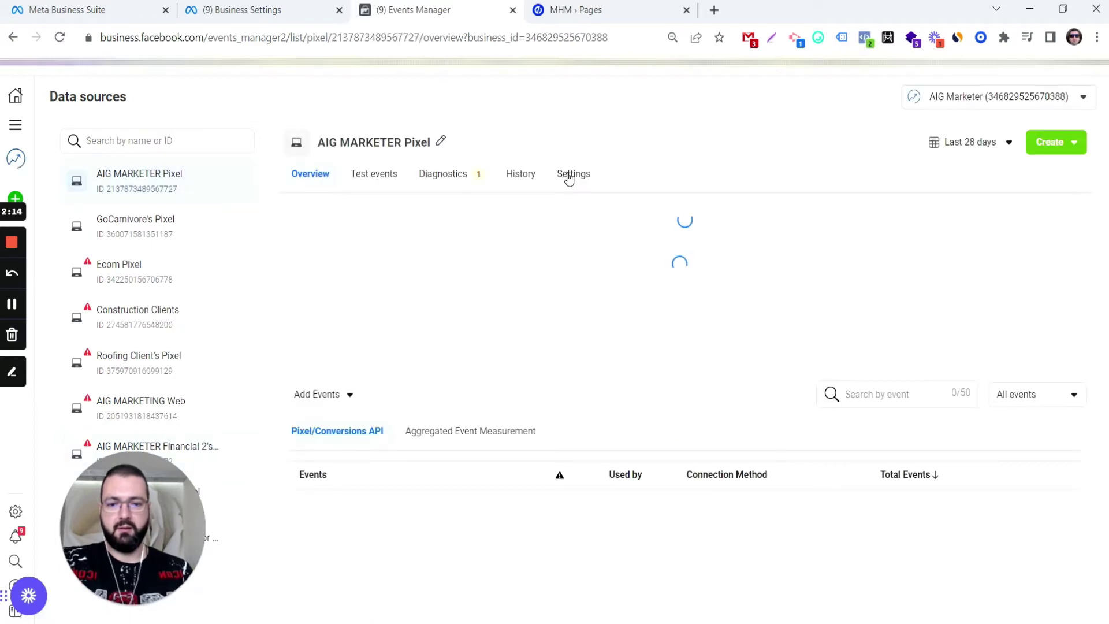
left_click(571, 175)
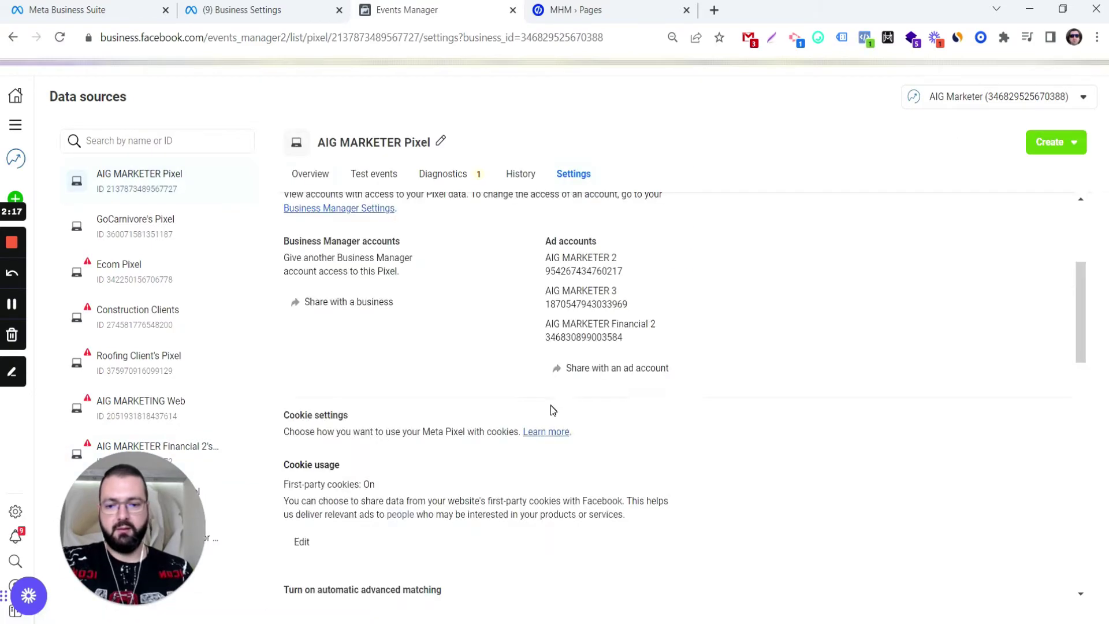
scroll(577, 413, "down", 4)
scroll(599, 418, "down", 1)
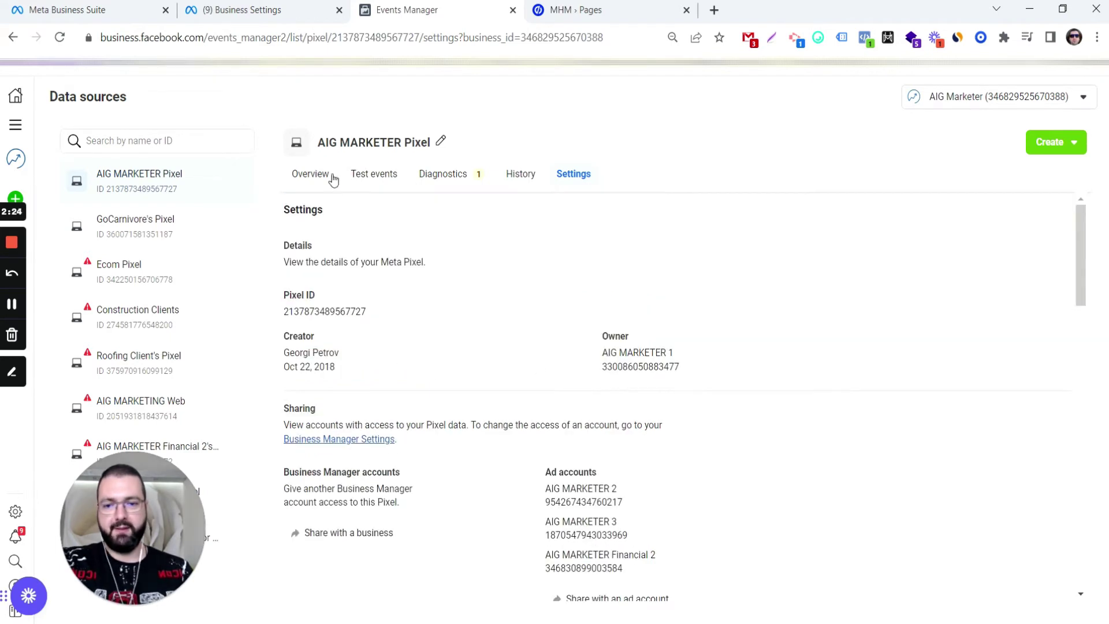
left_click(340, 310)
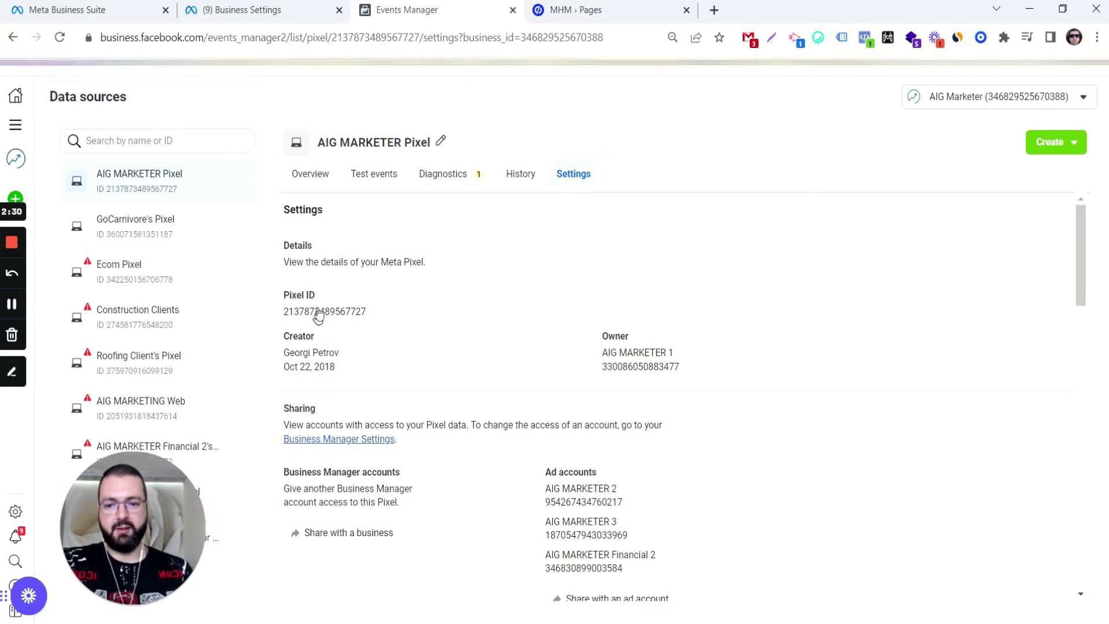
Start manual code installation via Add Events > From a New Website, then return to Unbounce.
left_click(309, 175)
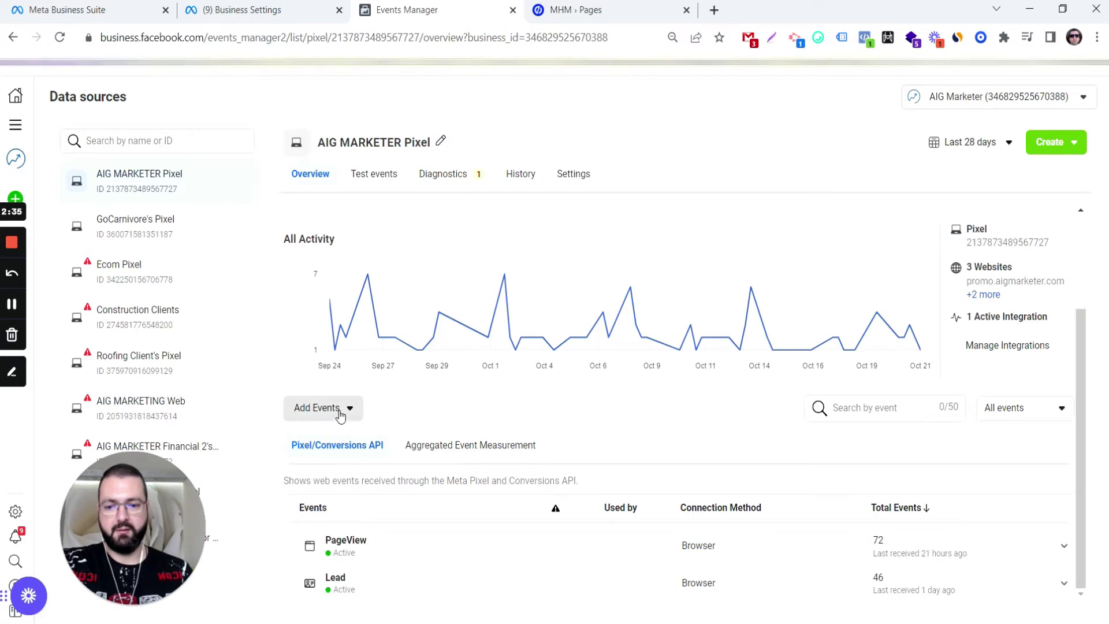
left_click(341, 411)
left_click(347, 536)
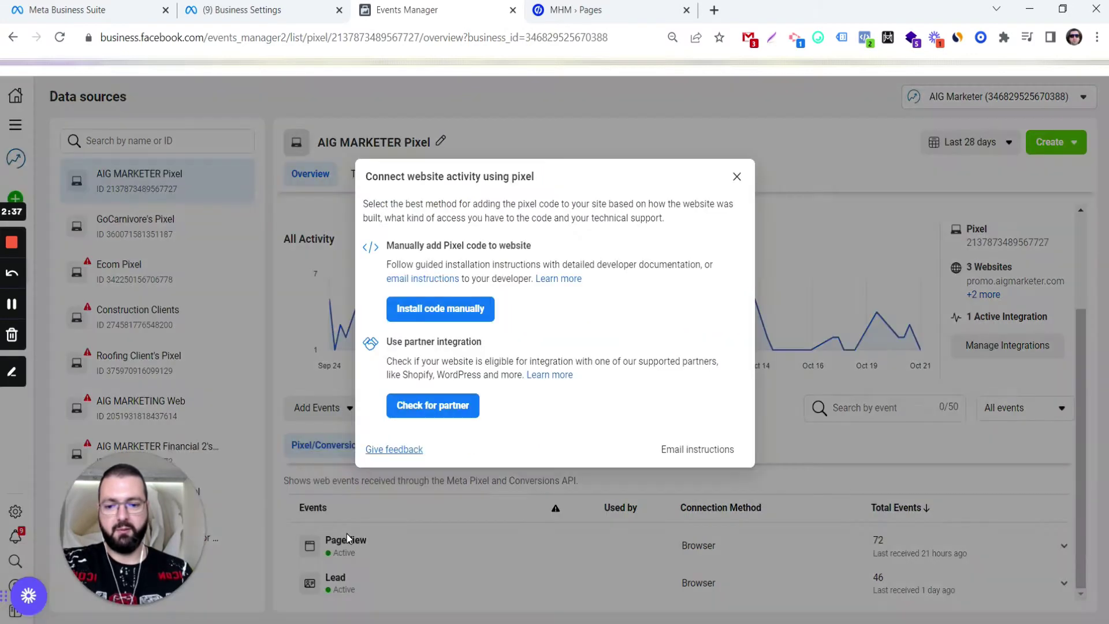
left_click(450, 313)
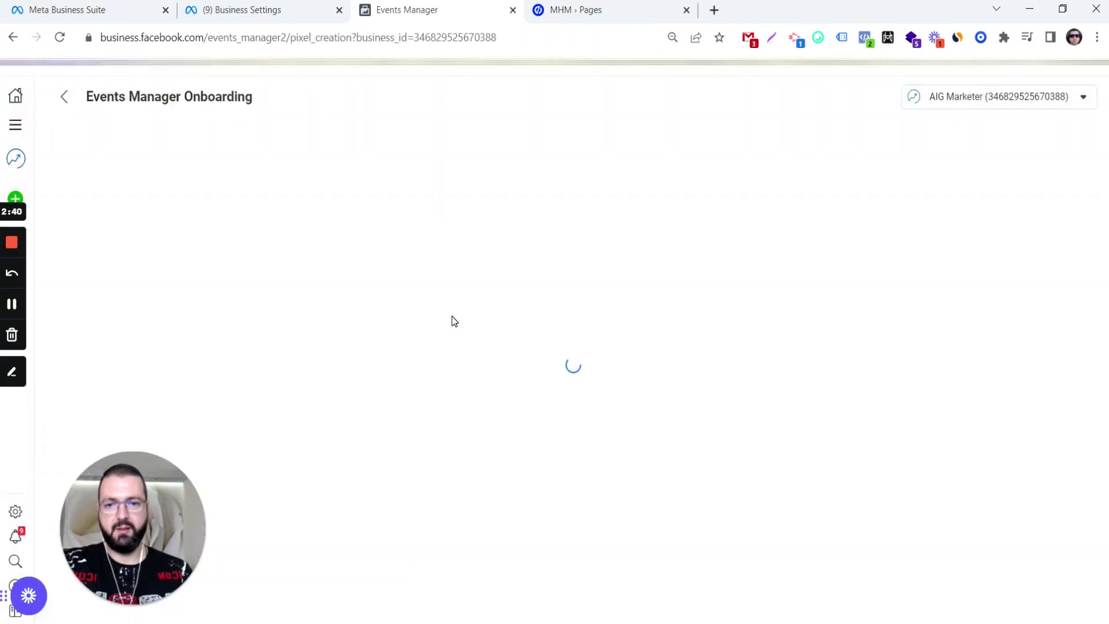
left_click(586, 8)
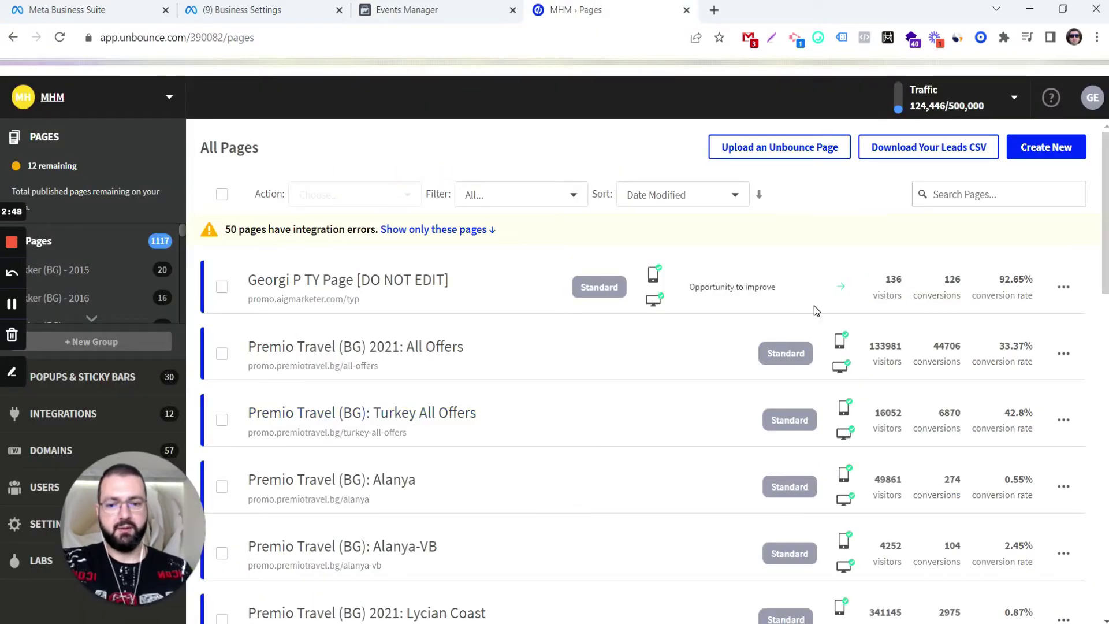
Find the thank-you page with a previous search and edit its active Variant A.
scroll(813, 306, "down", 5)
scroll(794, 262, "up", 5)
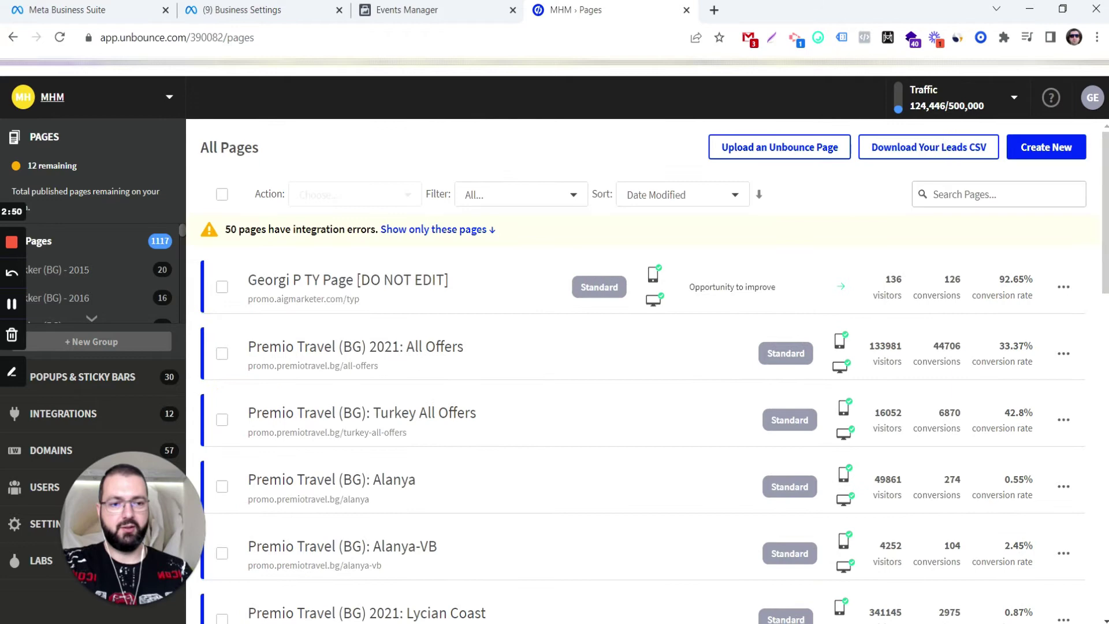
left_click(982, 194)
left_click(1014, 257)
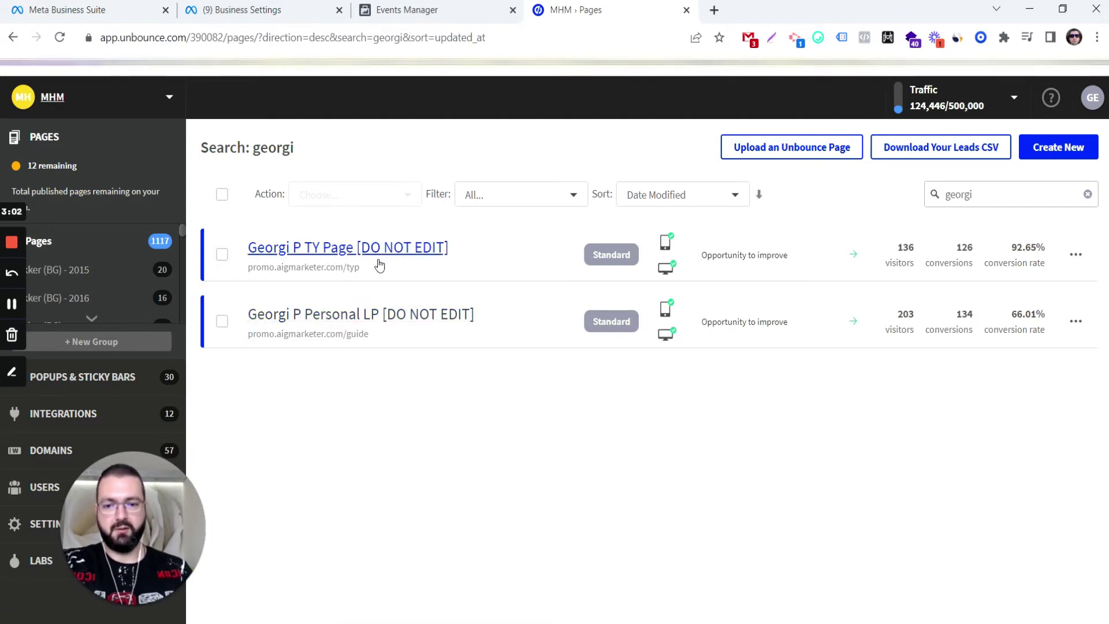
left_click(368, 243)
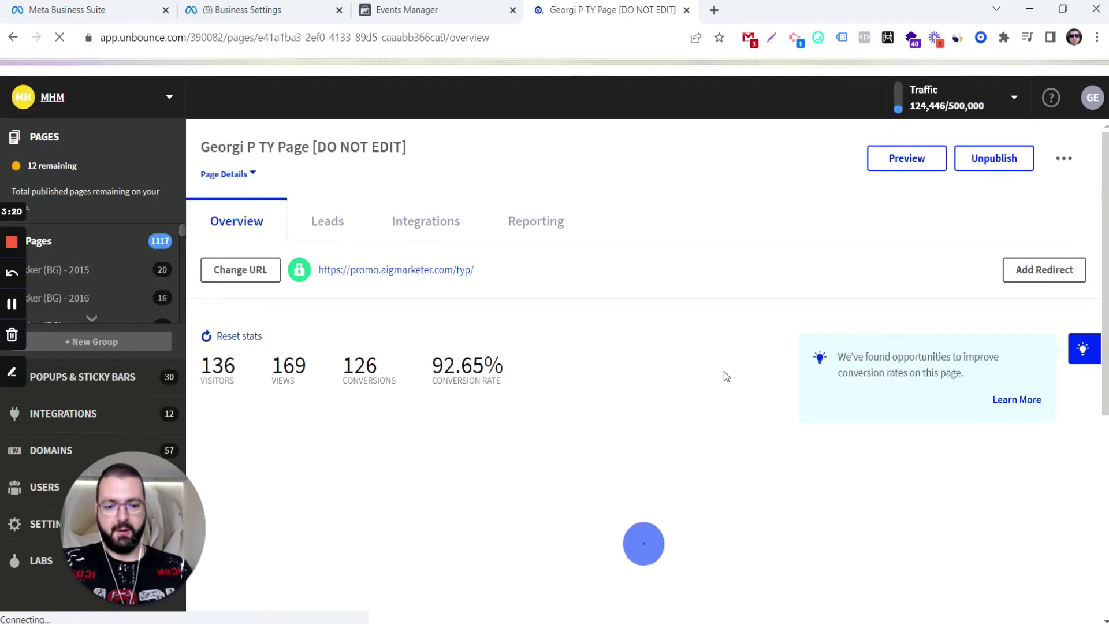
scroll(708, 362, "down", 1)
scroll(708, 363, "down", 5)
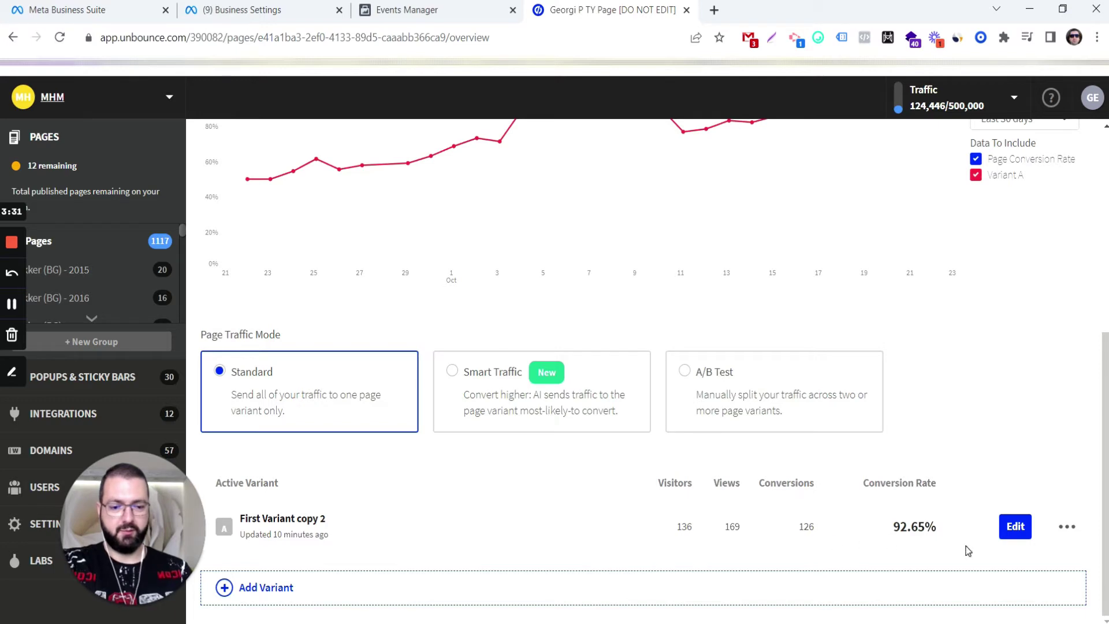
left_click(1014, 526)
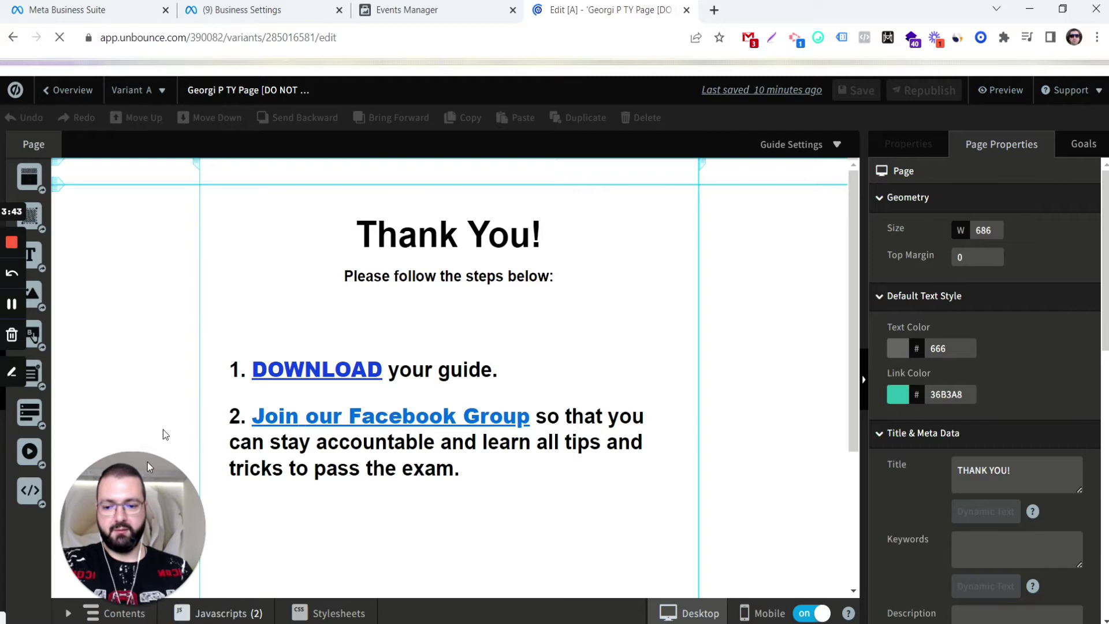
Add a new Javascript named 'FB2 - Pixel' with Head placement.
left_click(227, 615)
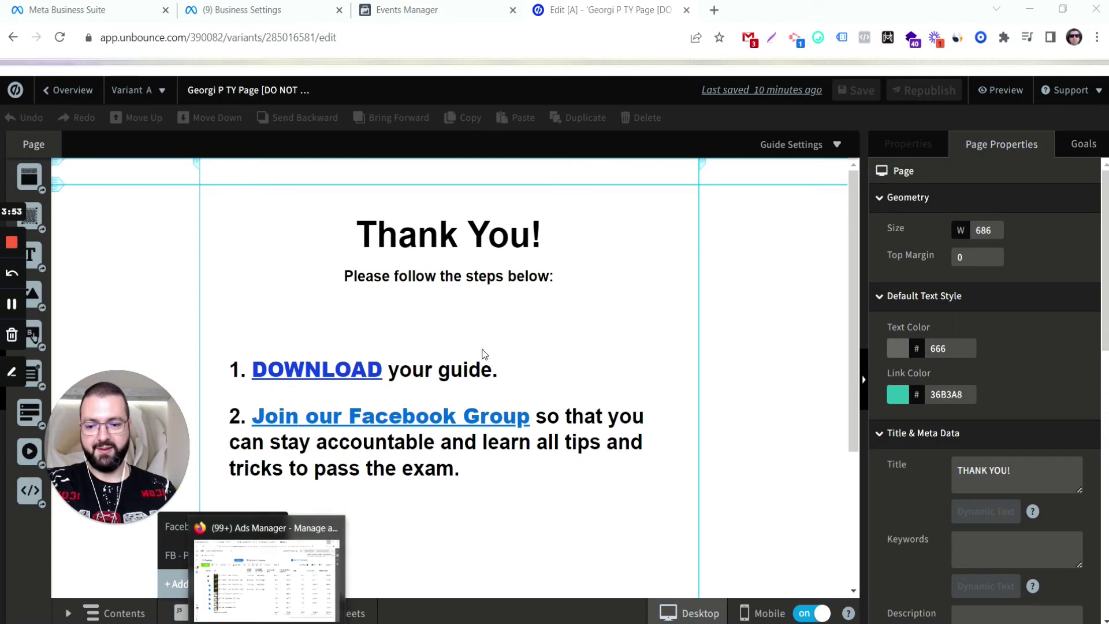
left_click(197, 583)
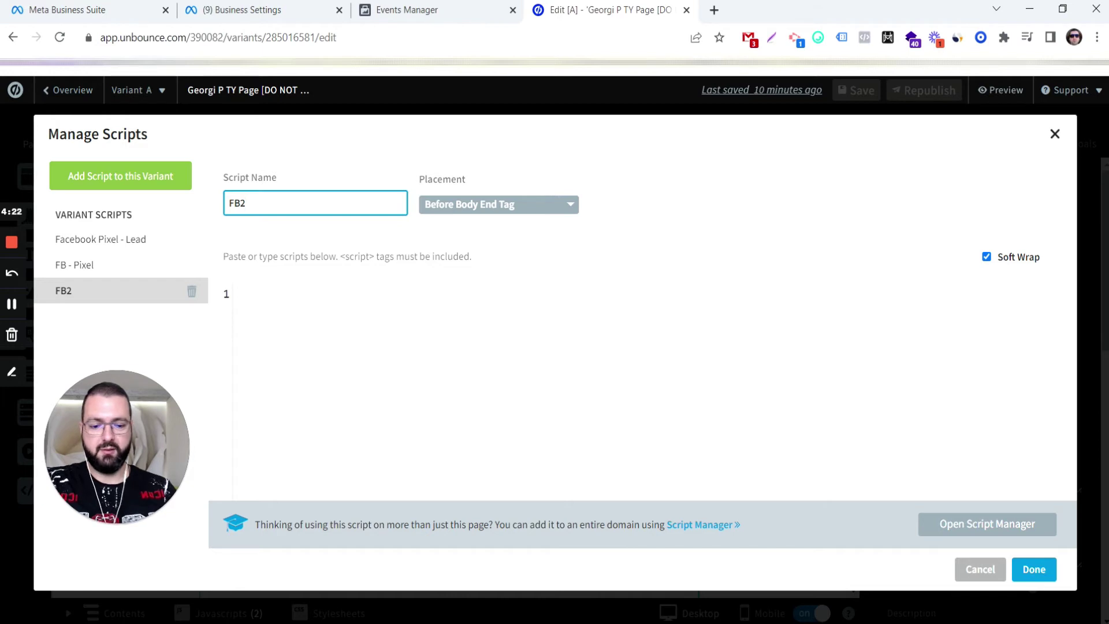
type("Pixel")
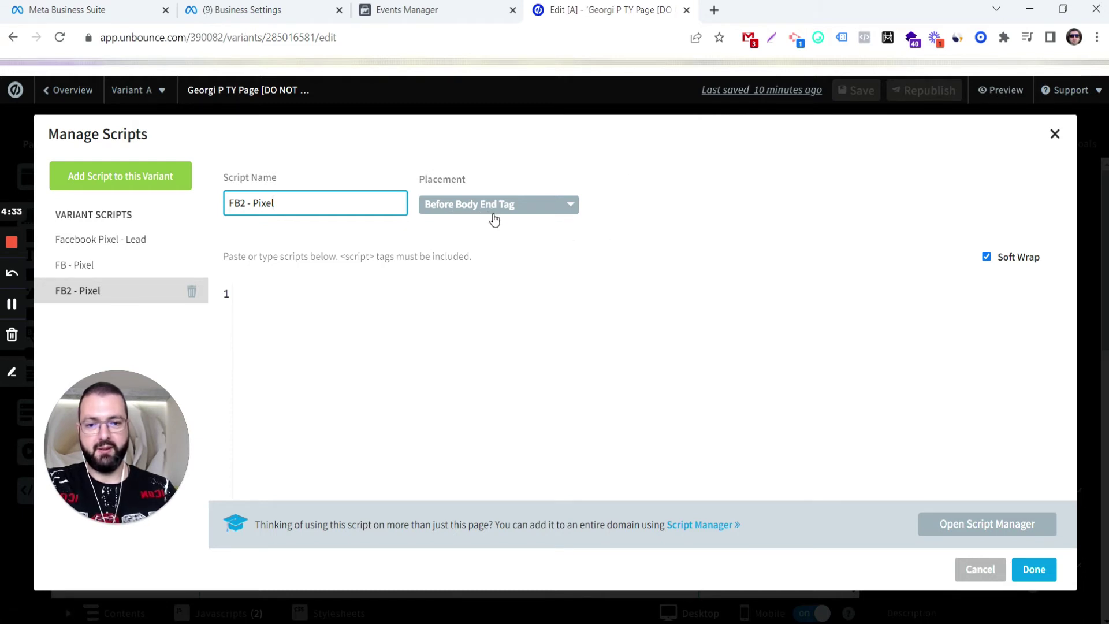
left_click(553, 209)
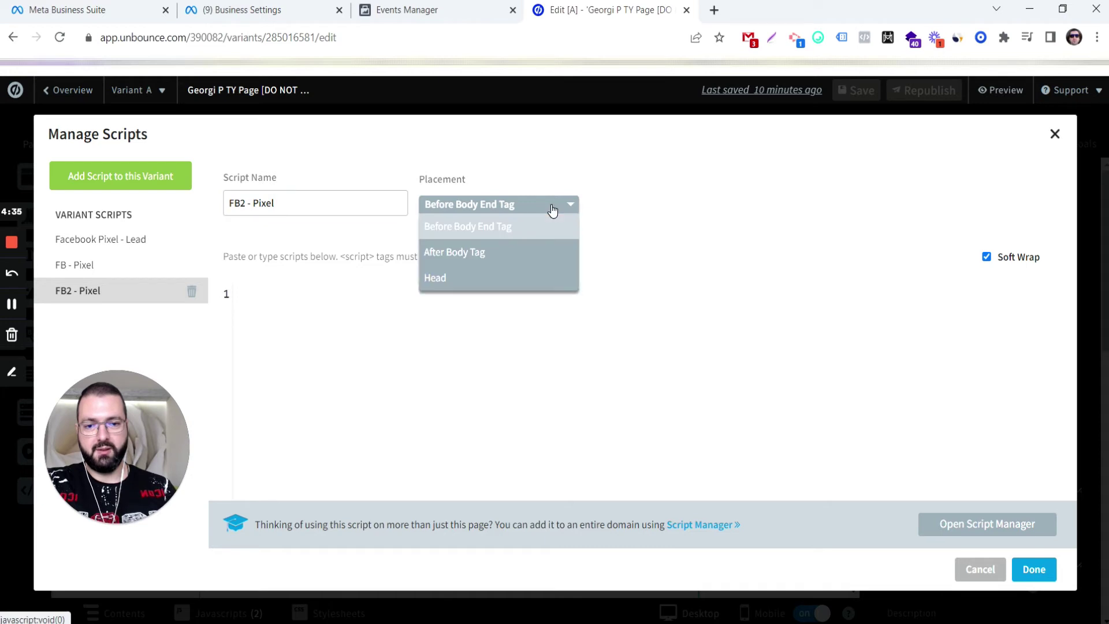
left_click(486, 279)
Paste the Meta Pixel base code into the FB2 - Pixel script editor.
left_click(396, 367)
key("ctrl+v")
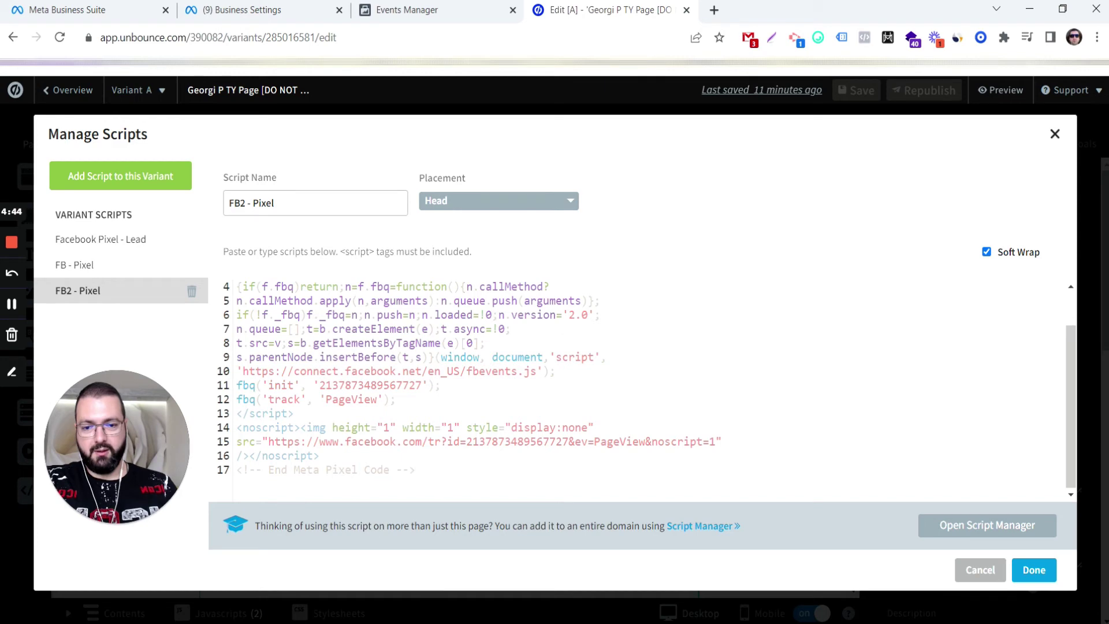
scroll(635, 387, "up", 1)
scroll(635, 387, "down", 1)
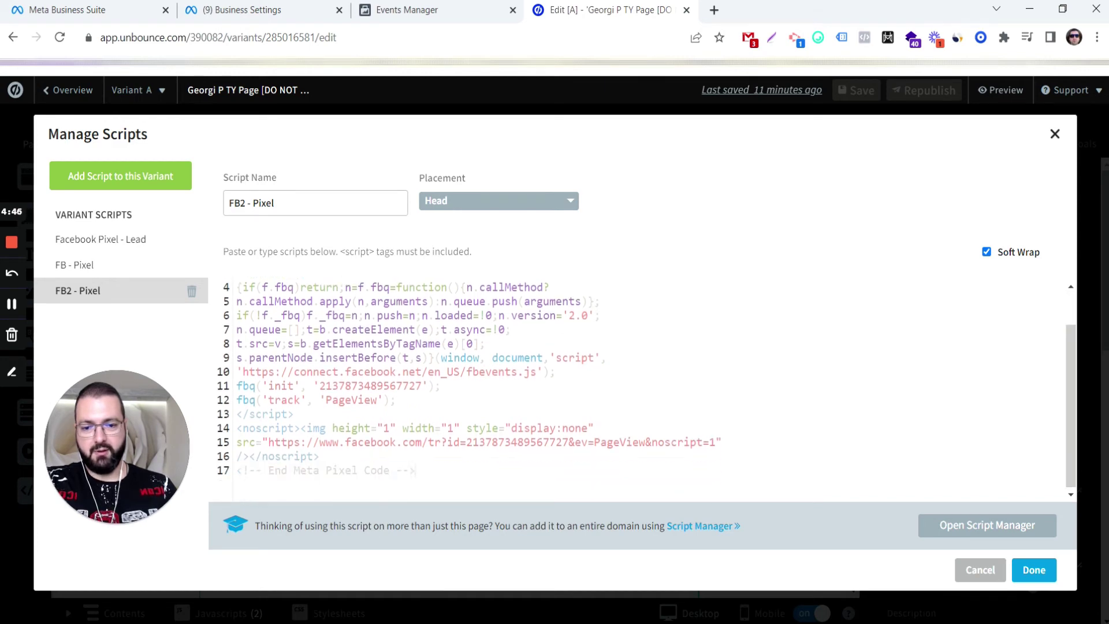
scroll(636, 387, "up", 1)
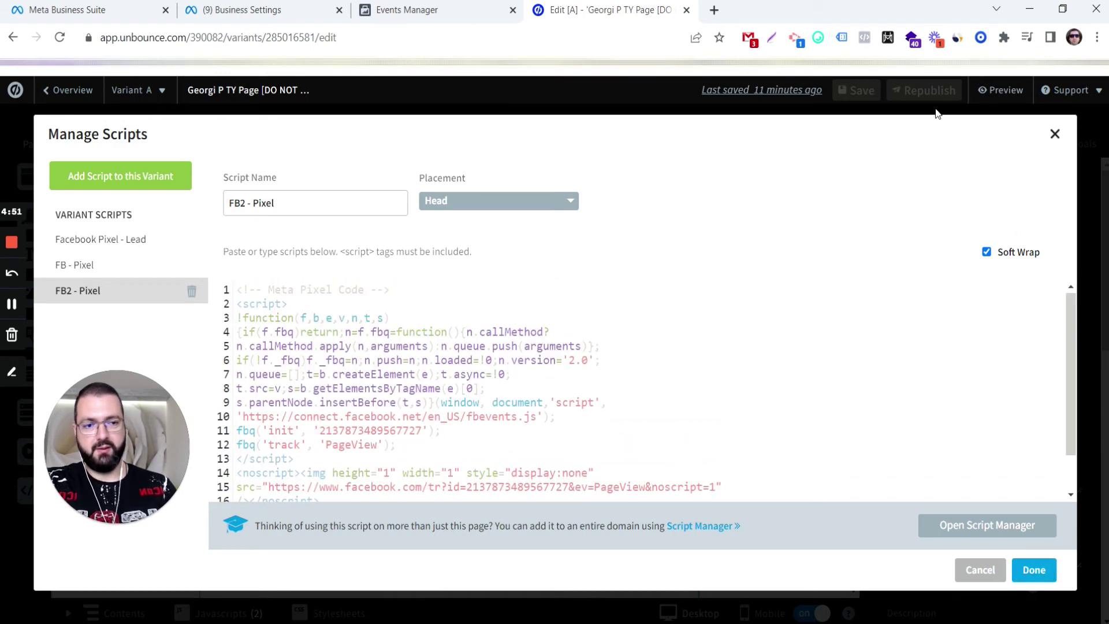
scroll(636, 390, "down", 1)
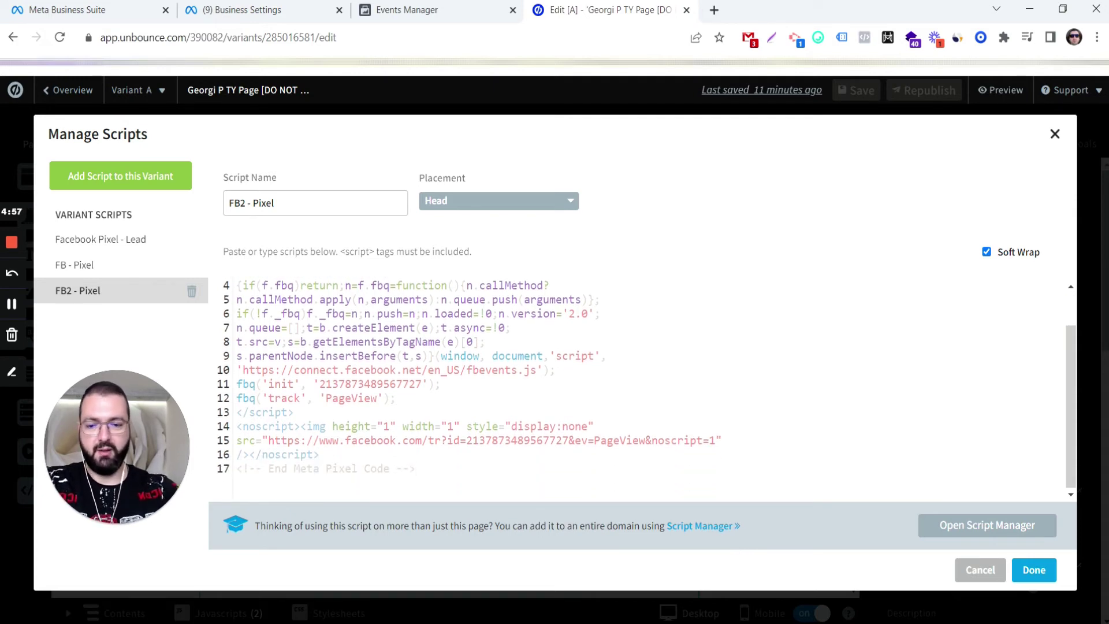
Duplicate the fbq('track', 'PageView') line and change the copy's event to Lead.
key("Return")
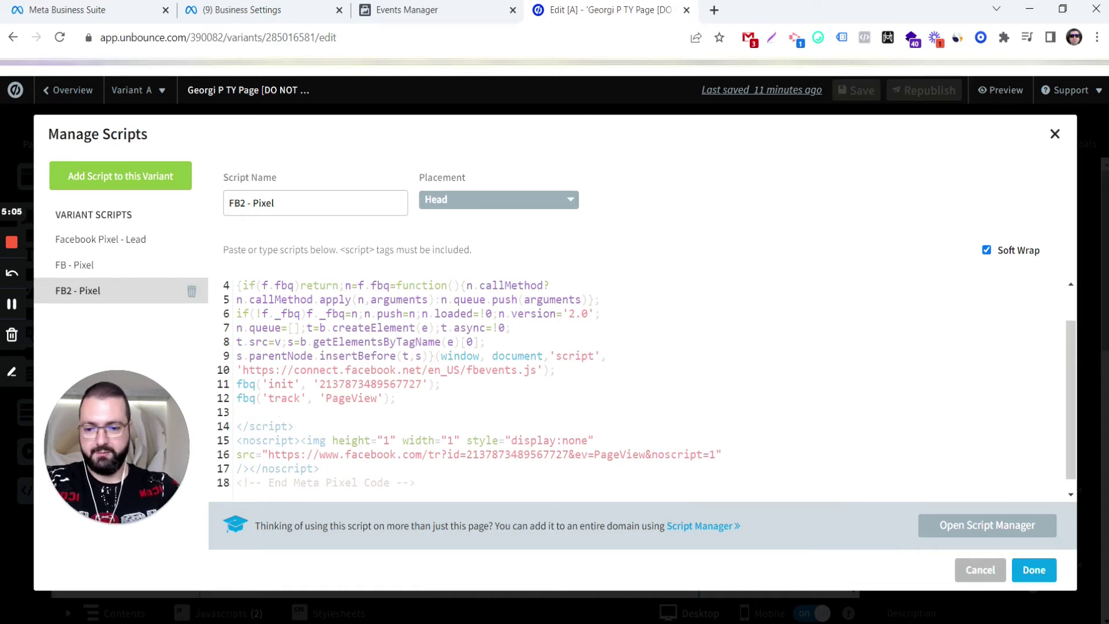
key("Up")
key("shift+End")
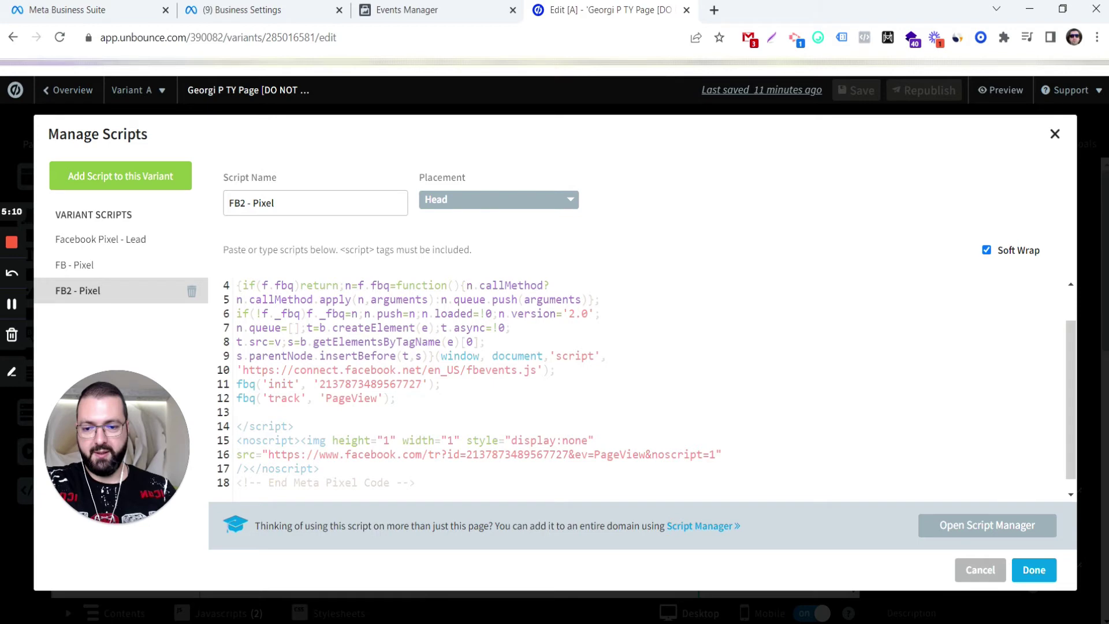
type("fbq('track', 'PageView');")
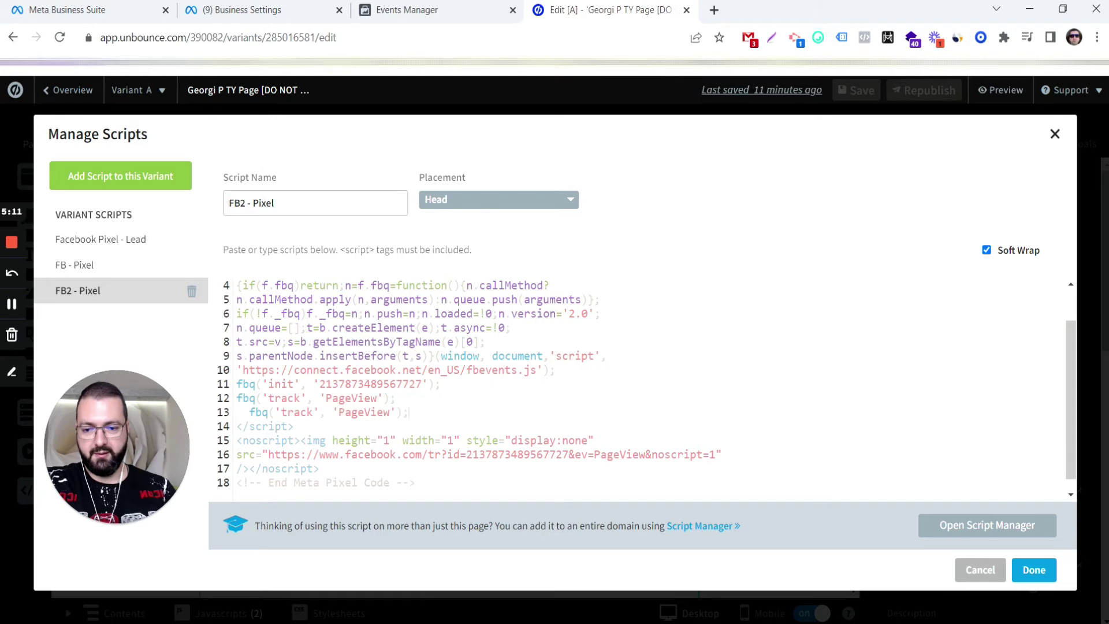
double_click(351, 412)
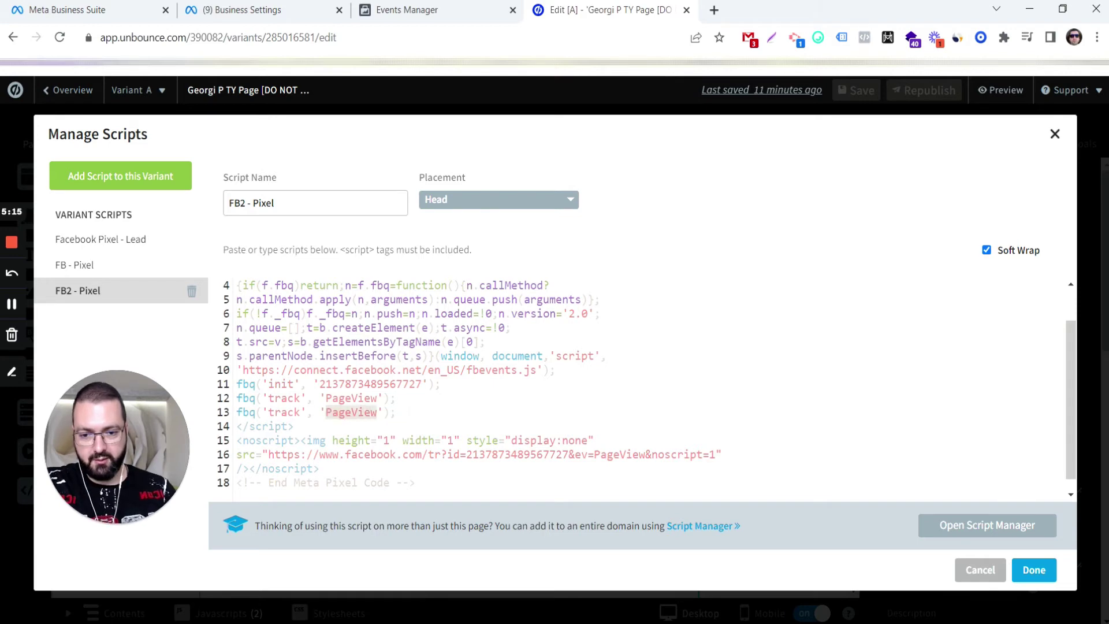
type("Lead")
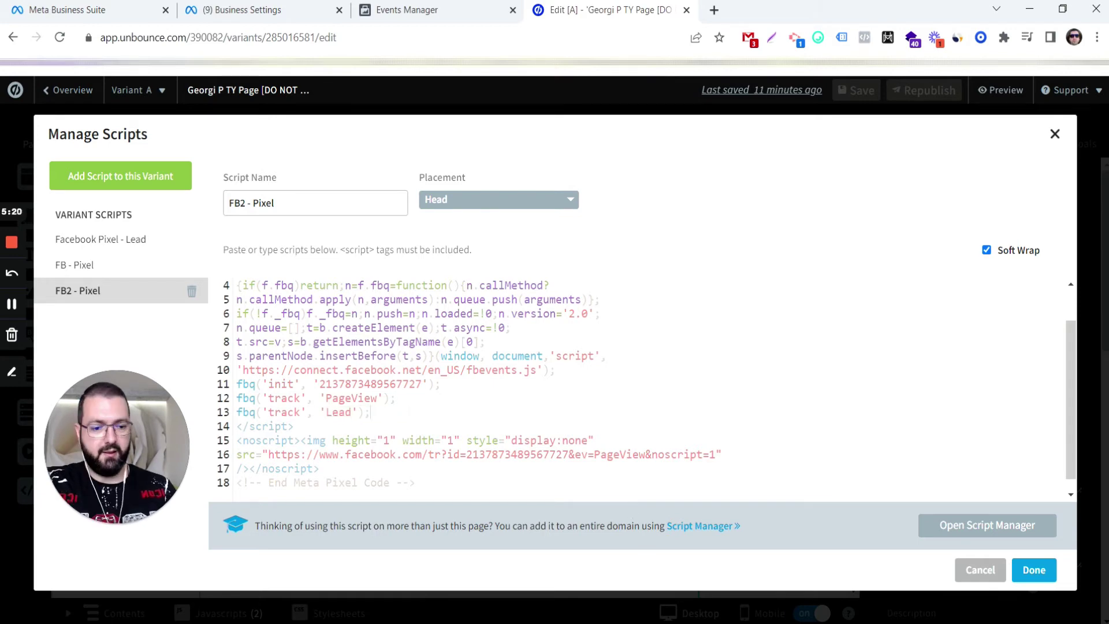
Apply the FB2 - Pixel script, save the thank-you page and republish it.
left_click(1033, 570)
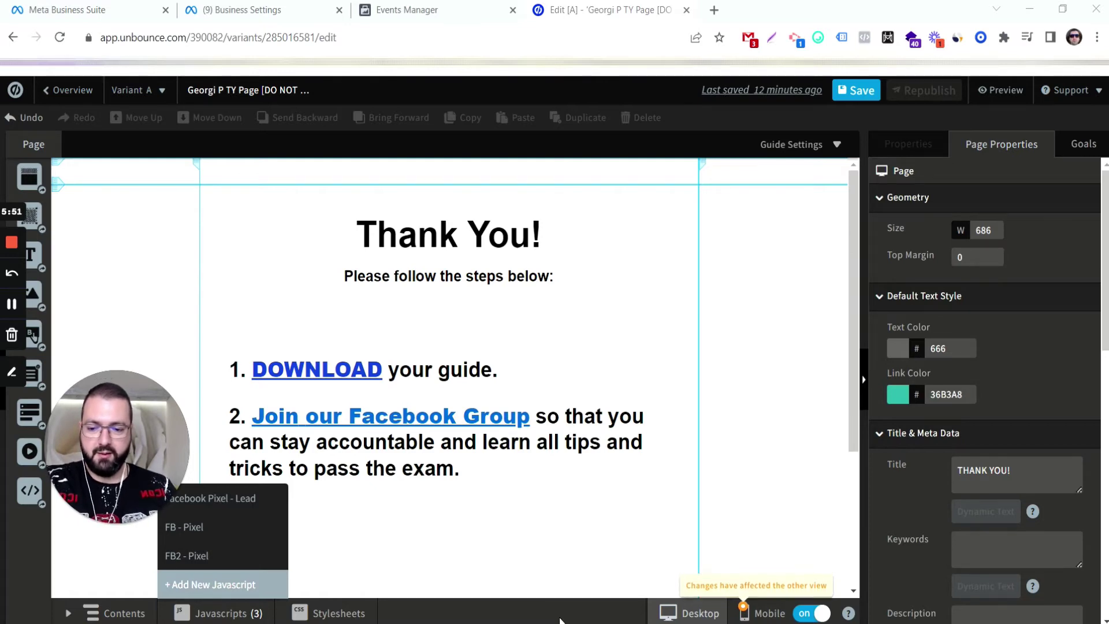
left_click(859, 98)
left_click(859, 92)
left_click(924, 90)
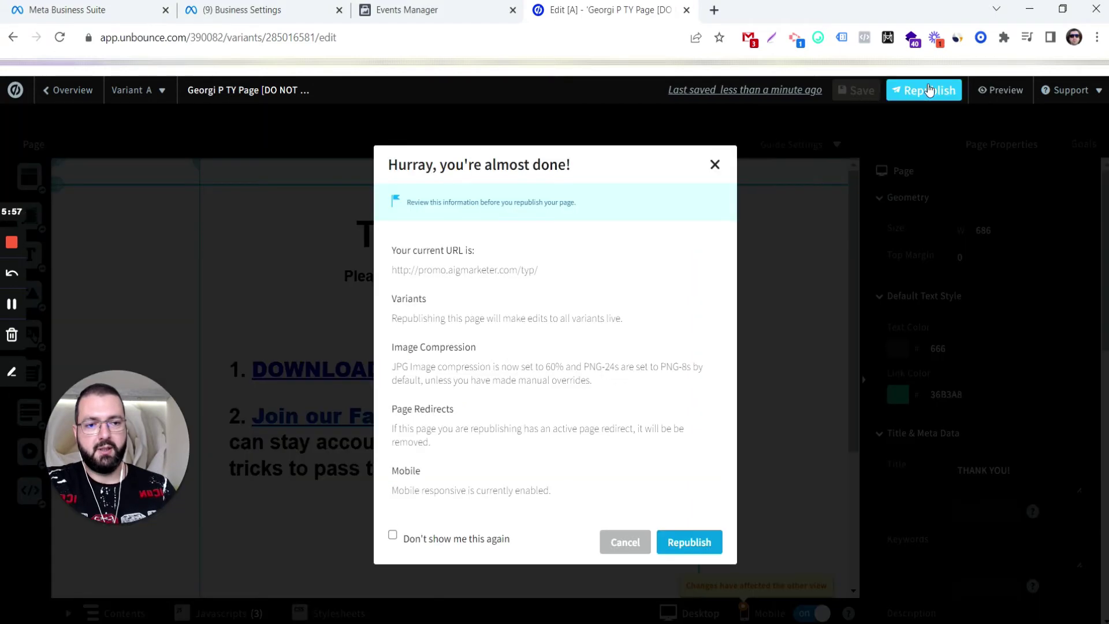
left_click(696, 450)
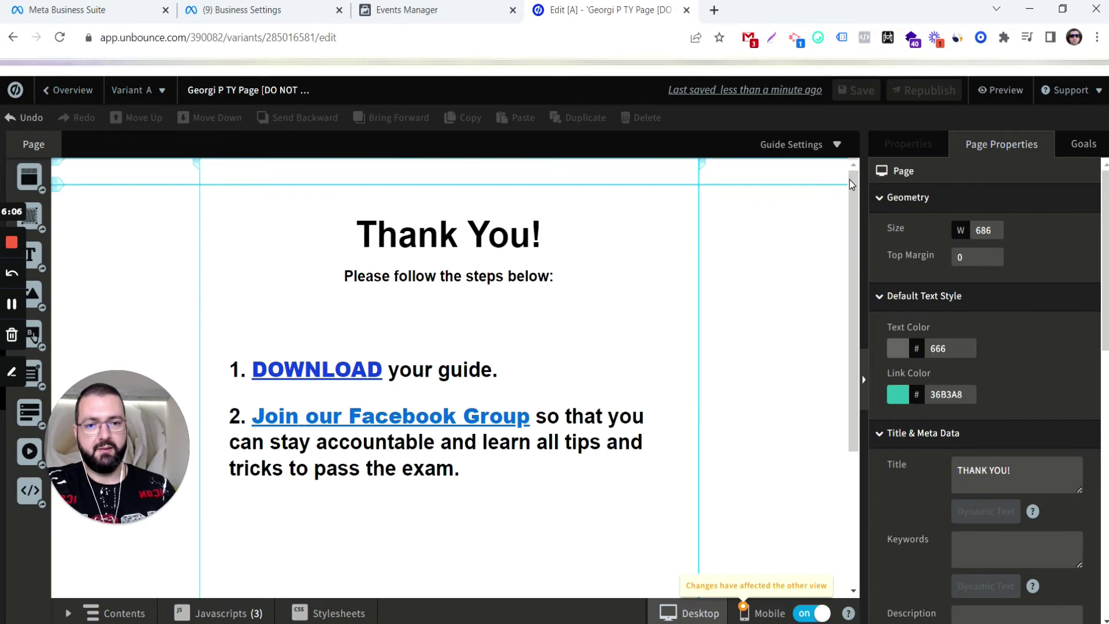
Preview the thank-you page and verify in Meta Pixel Helper that PageView and Lead fire.
left_click(999, 90)
scroll(871, 497, "down", 2)
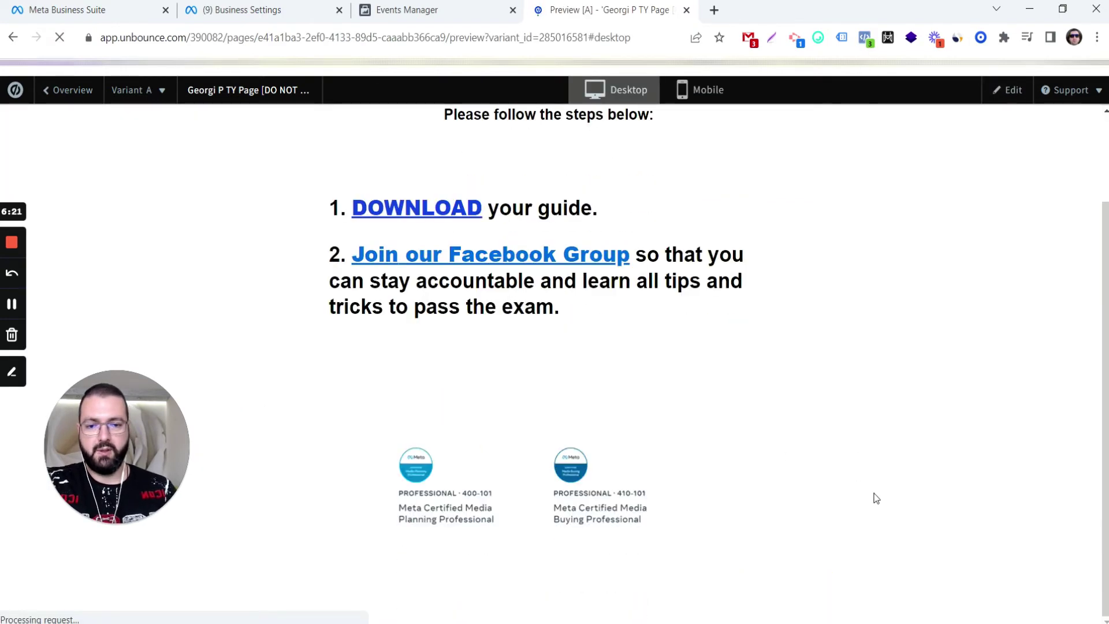
left_click(865, 38)
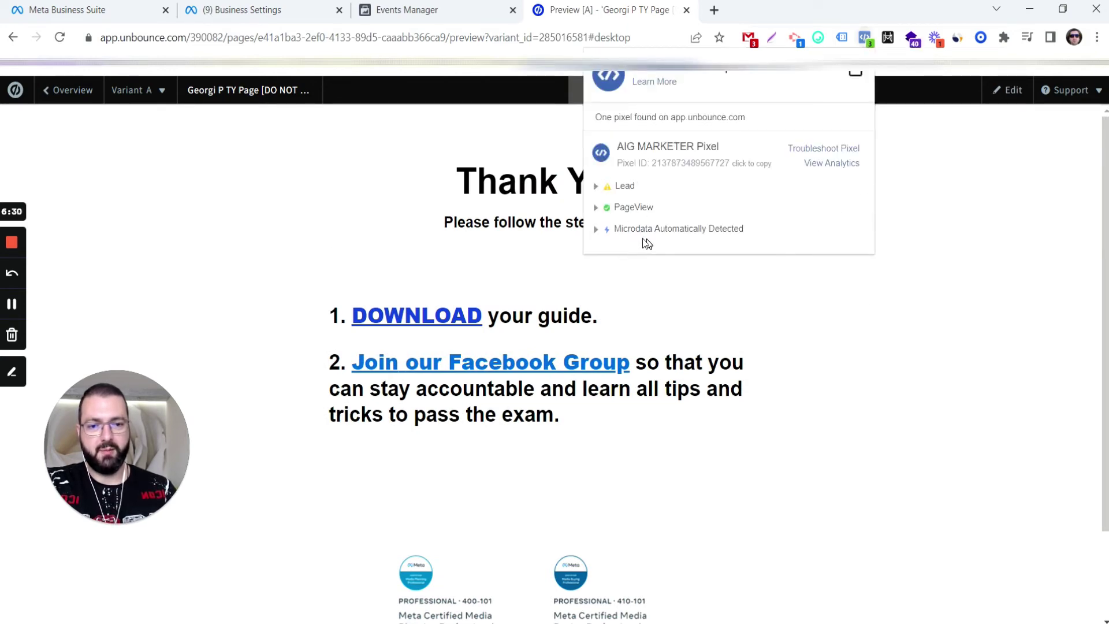
left_click(1043, 229)
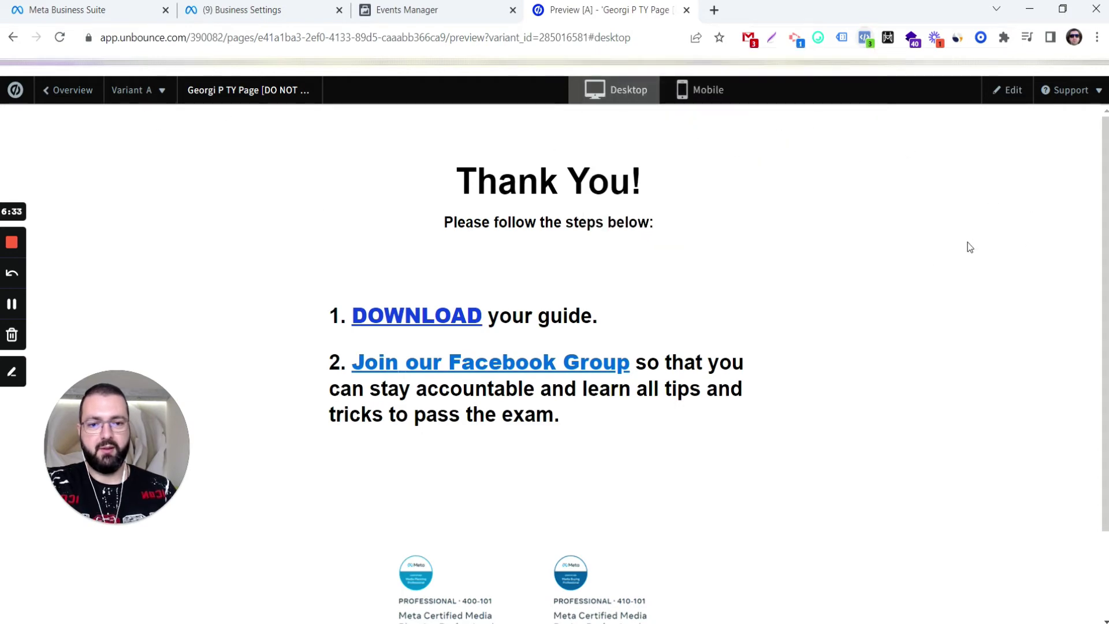
left_click(384, 17)
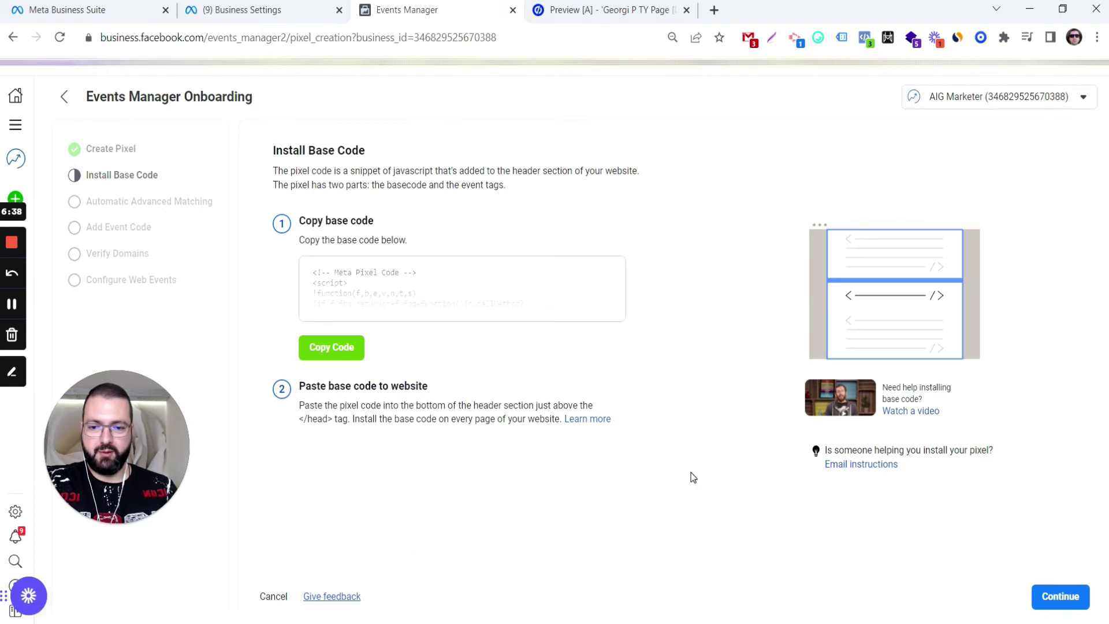